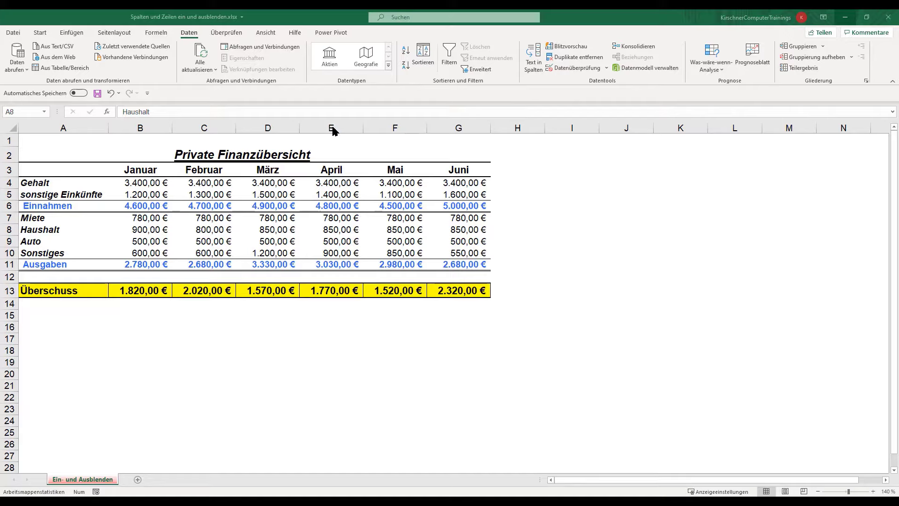
Hide the April–Juni columns E to G.
drag(331, 126, 450, 129)
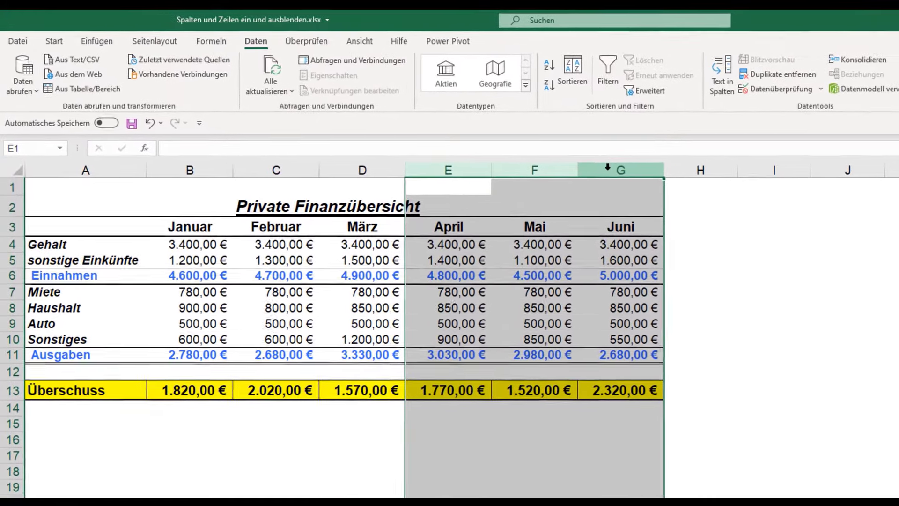
right_click(596, 164)
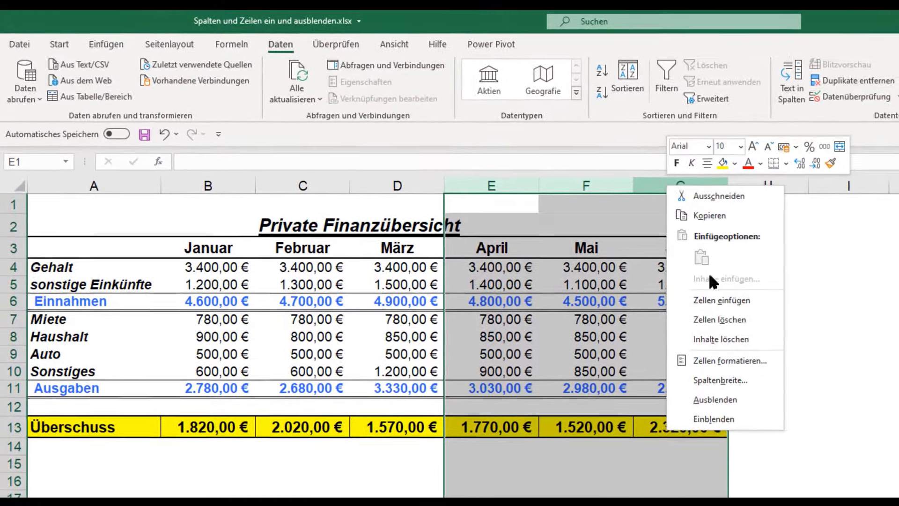
click(723, 394)
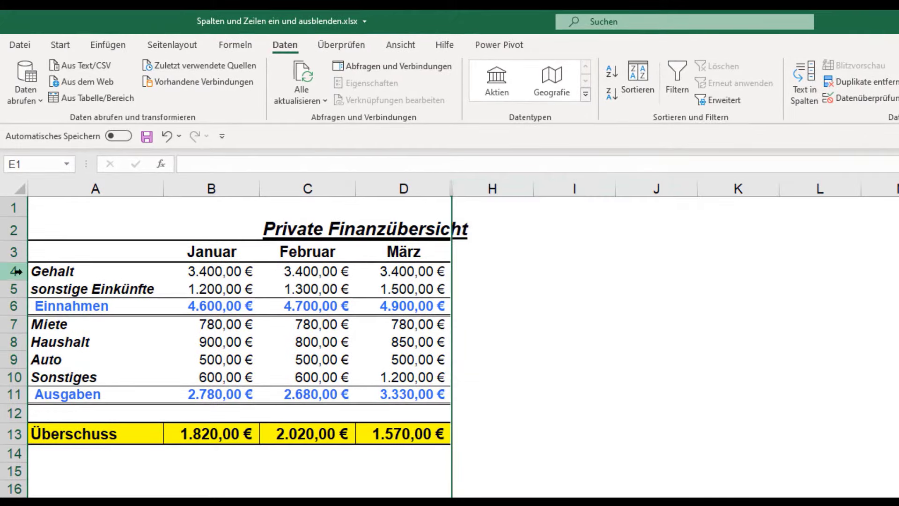
Hide detail rows 4–5 and rows 7–10.
drag(13, 242, 14, 259)
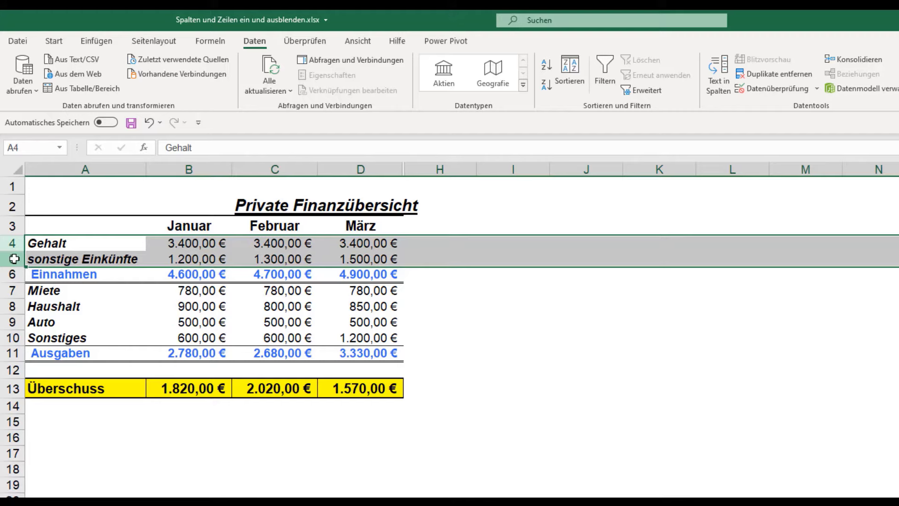
right_click(11, 259)
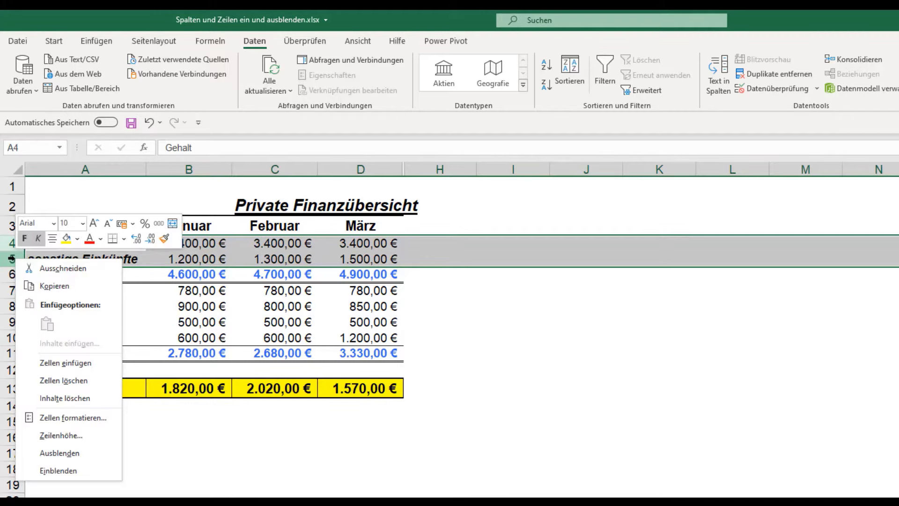
click(66, 453)
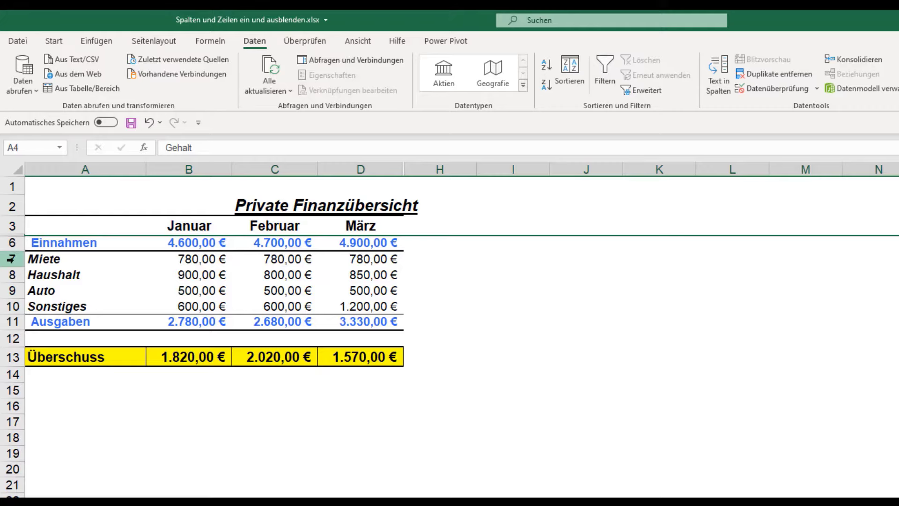
drag(12, 259, 13, 305)
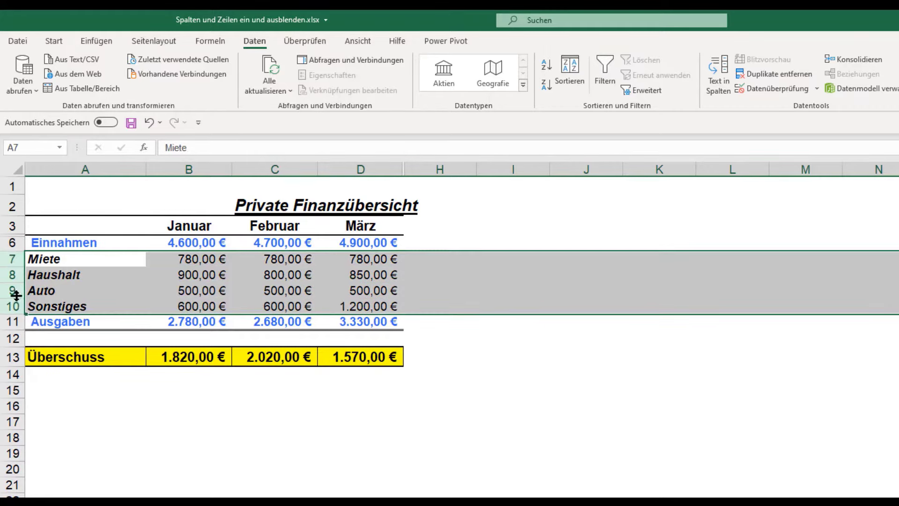
right_click(12, 292)
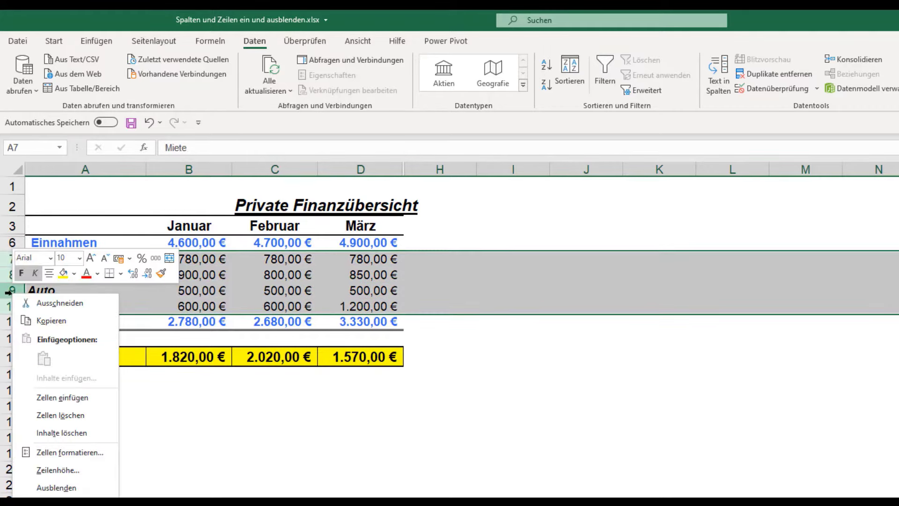
click(74, 489)
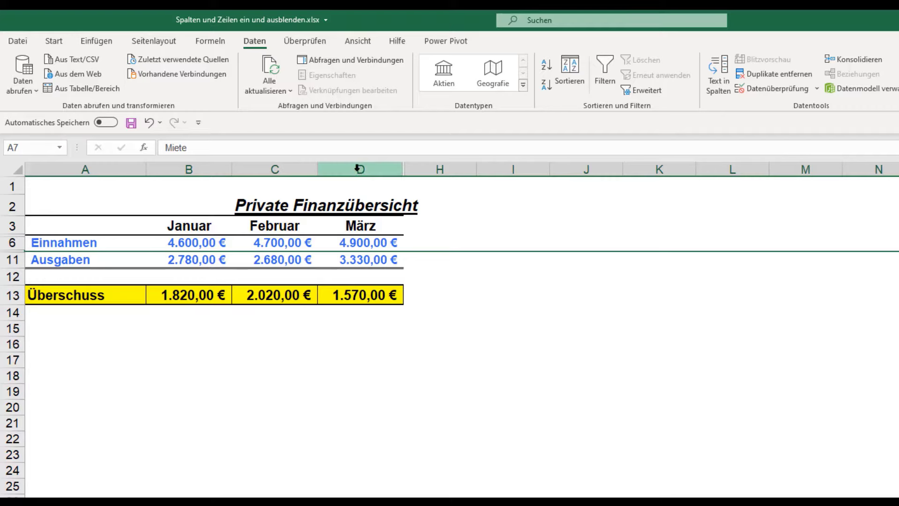
Unhide the April–Juni columns by selecting columns D to H.
drag(359, 168, 424, 169)
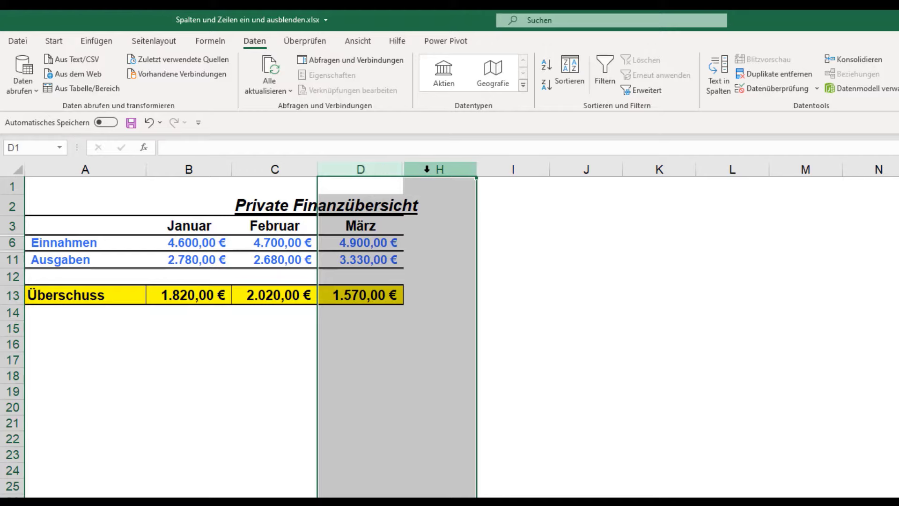
right_click(426, 169)
click(453, 384)
Unhide the hidden detail rows 4–10 by selecting rows 3 to 12.
drag(14, 226, 19, 273)
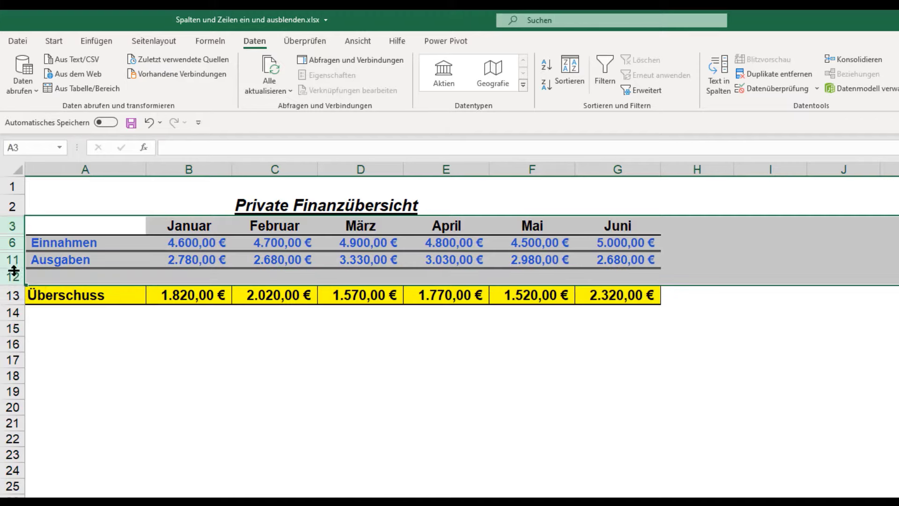
right_click(12, 277)
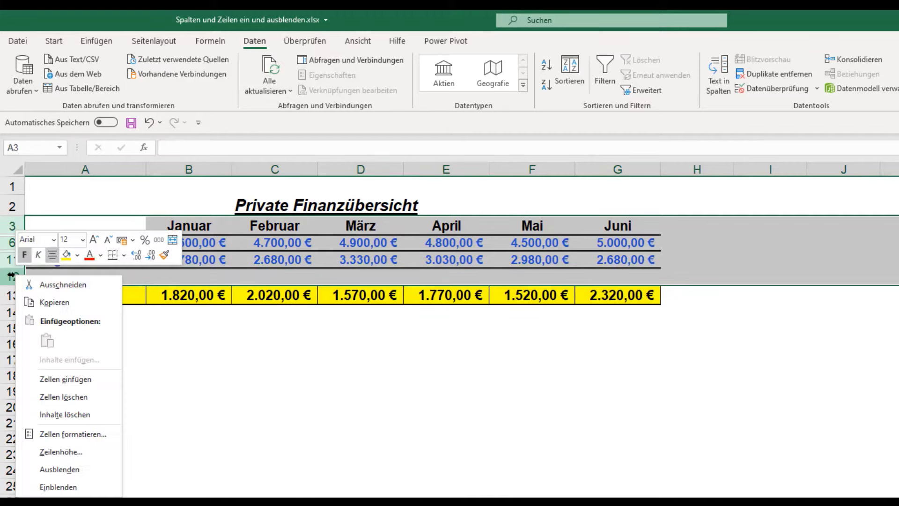
click(72, 488)
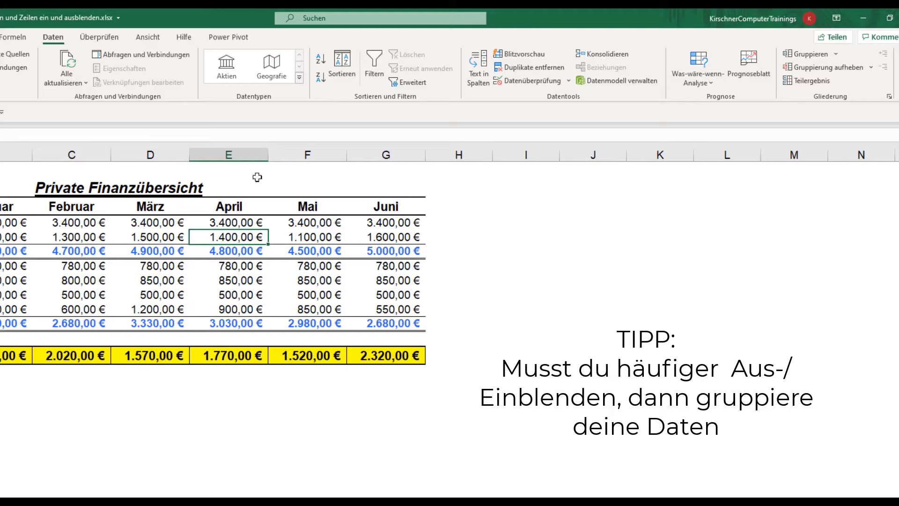
Group columns E–G (April–Juni), then collapse and re-expand the group to test it.
click(228, 156)
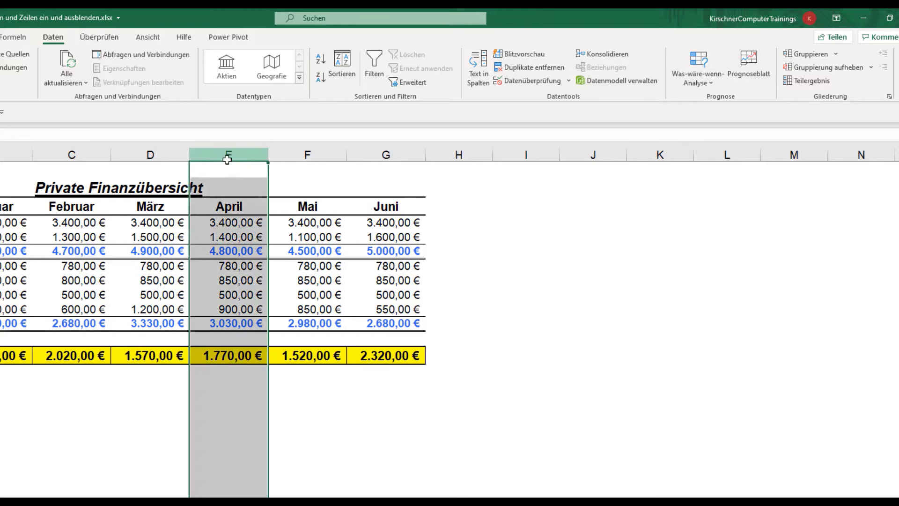
drag(266, 158, 368, 156)
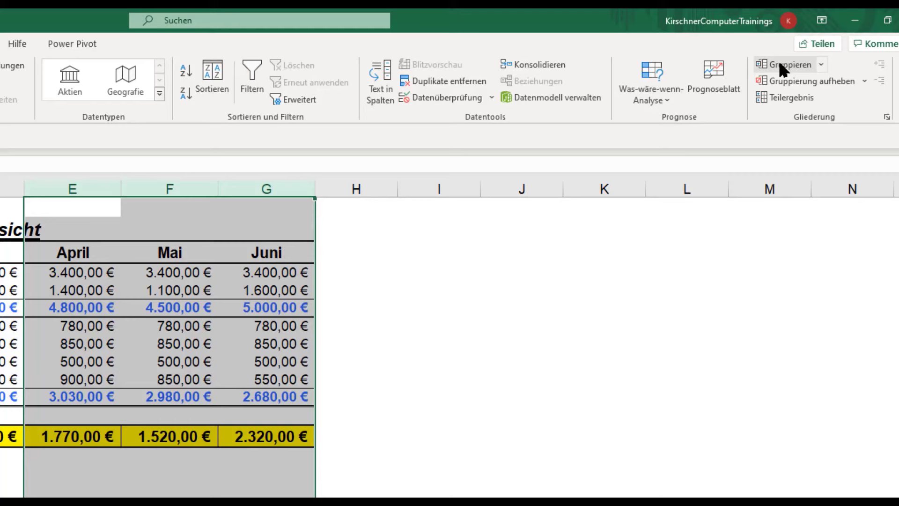
click(779, 65)
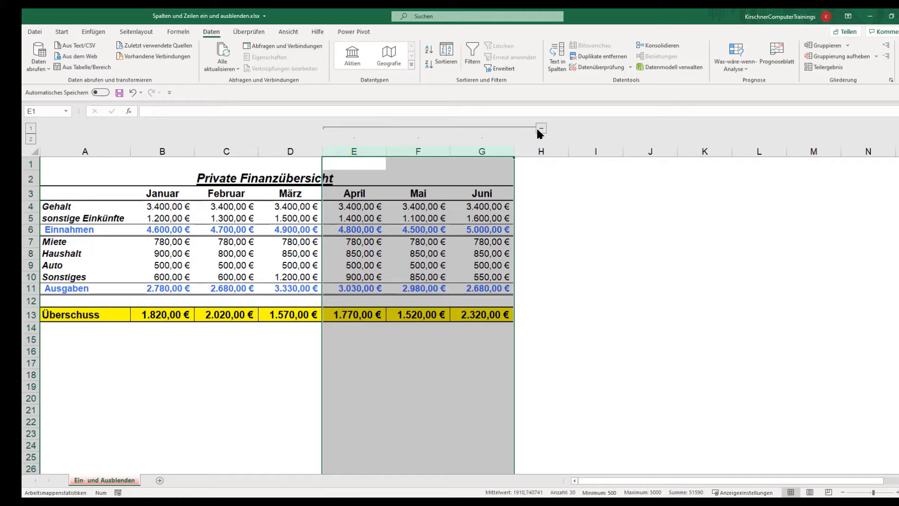
click(541, 128)
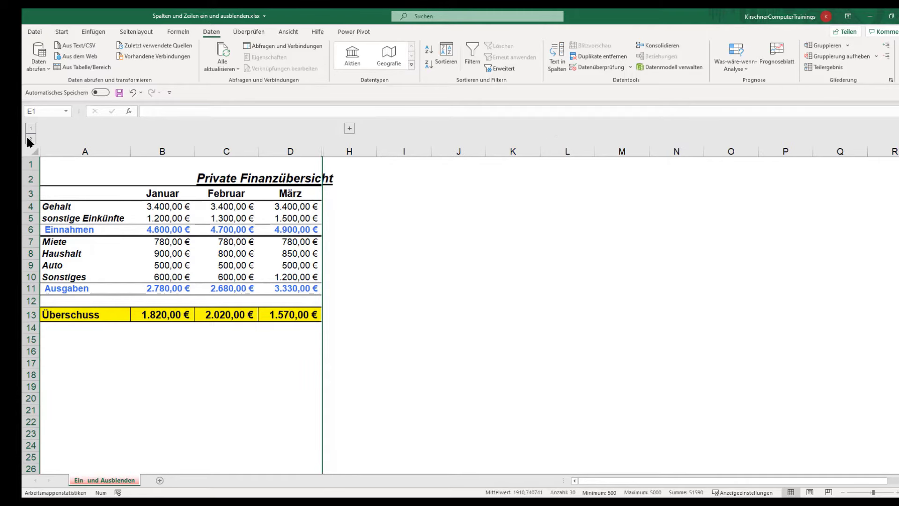
click(350, 129)
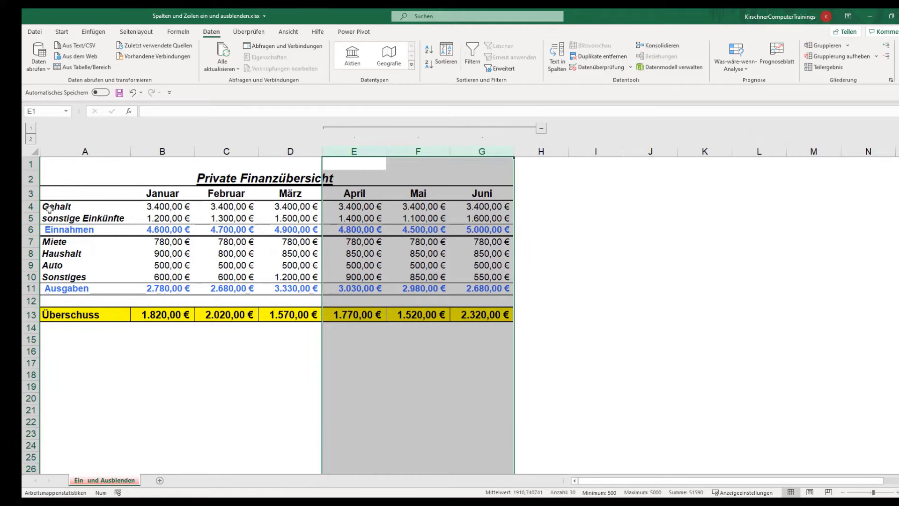
click(31, 211)
Group rows 4–5 and rows 7–10 as two separate outline groups.
drag(32, 210, 32, 219)
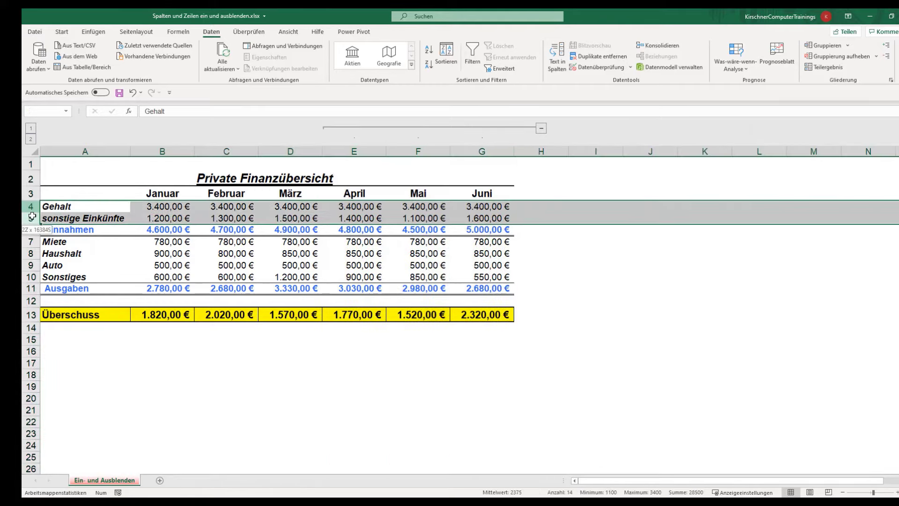
click(816, 46)
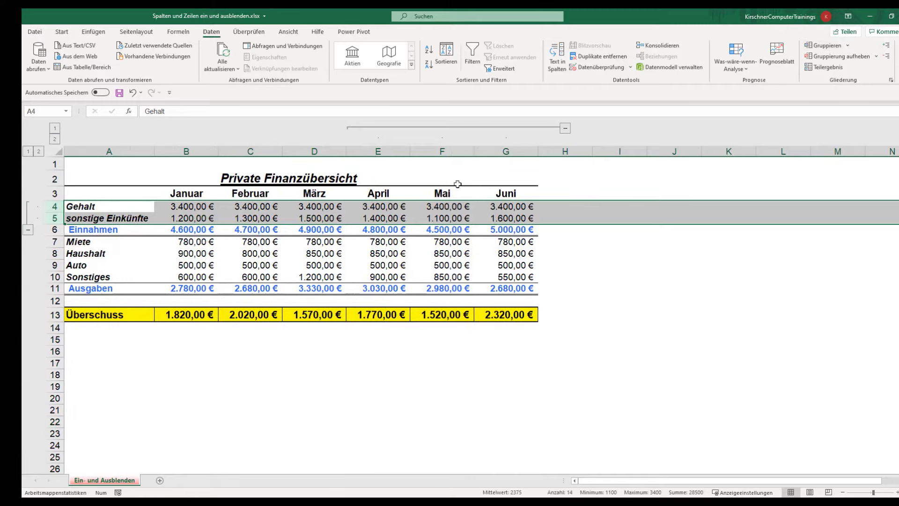
drag(59, 246, 55, 277)
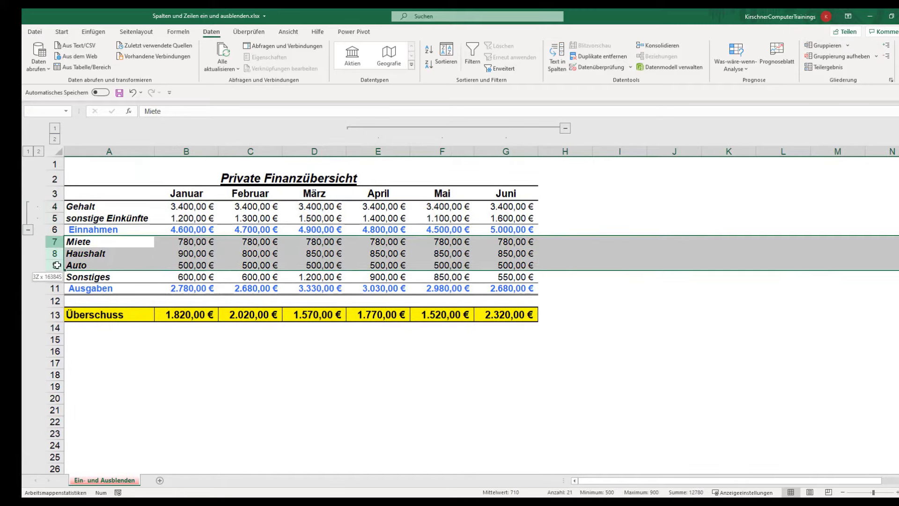
click(825, 45)
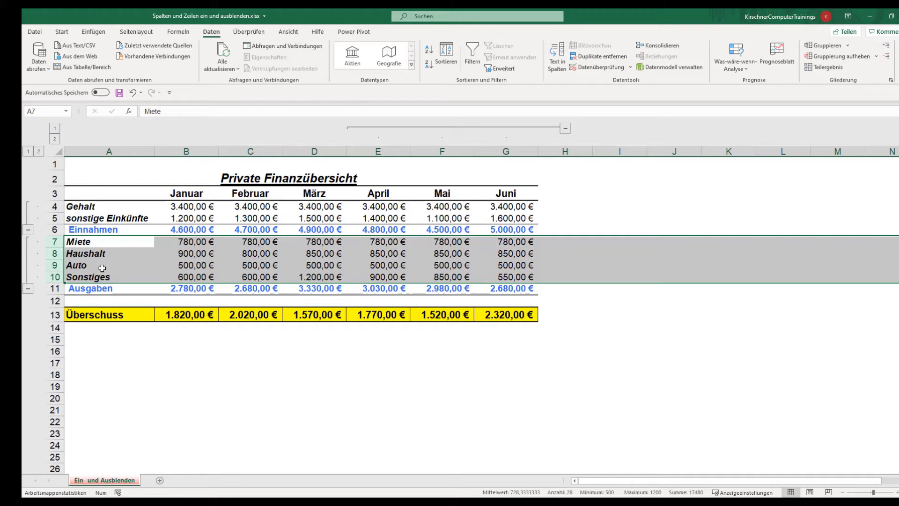
Collapse both row groups, then expand rows 4–5 and 7–10 again.
click(28, 230)
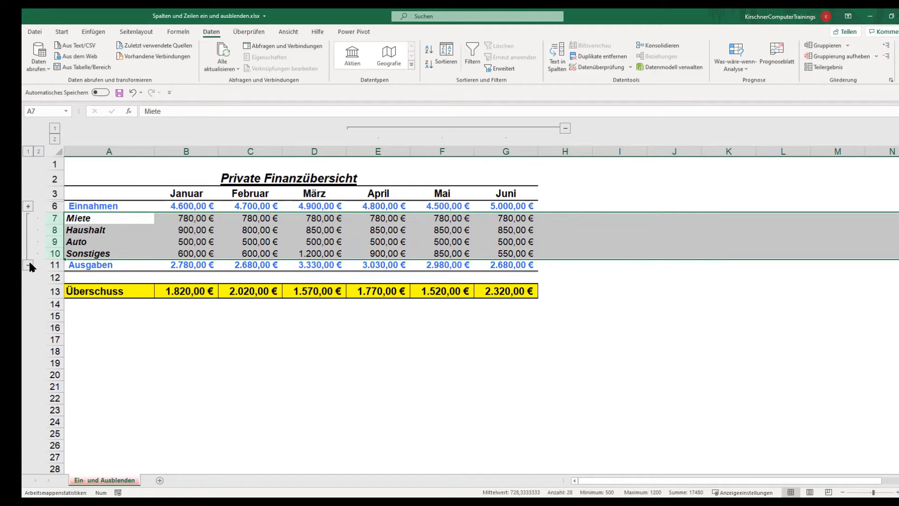
click(29, 265)
click(28, 206)
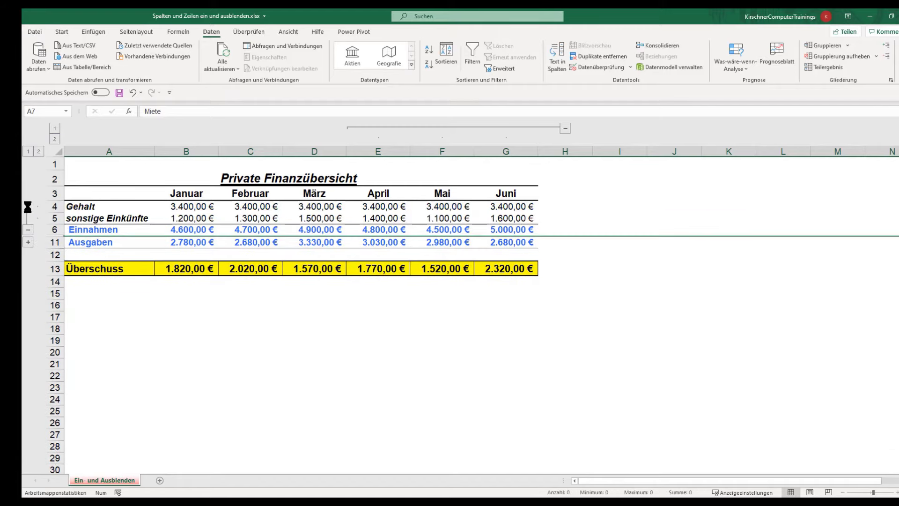
click(28, 243)
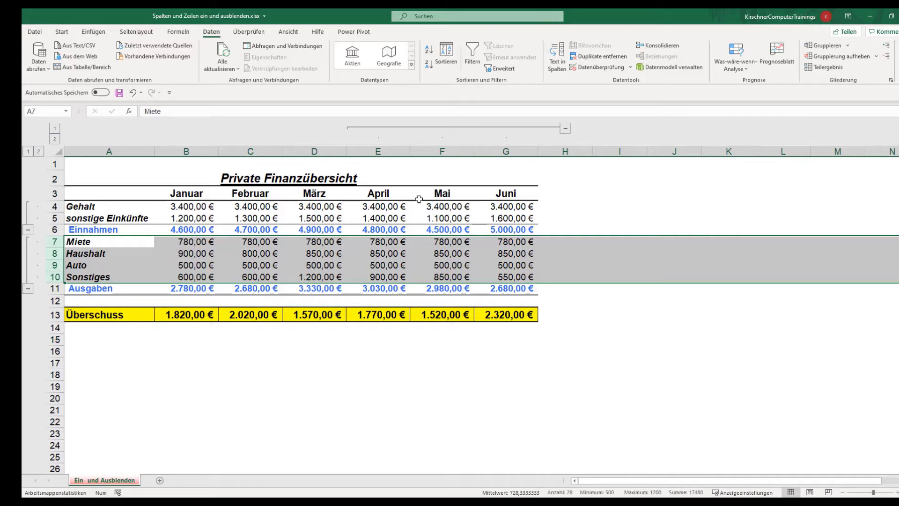
Remove the grouping from columns E–G.
drag(384, 151, 498, 151)
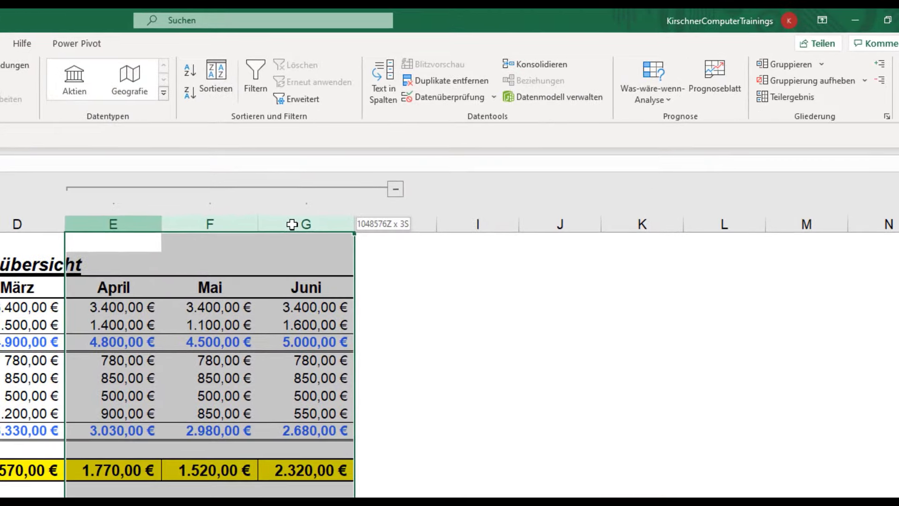
drag(292, 224, 299, 224)
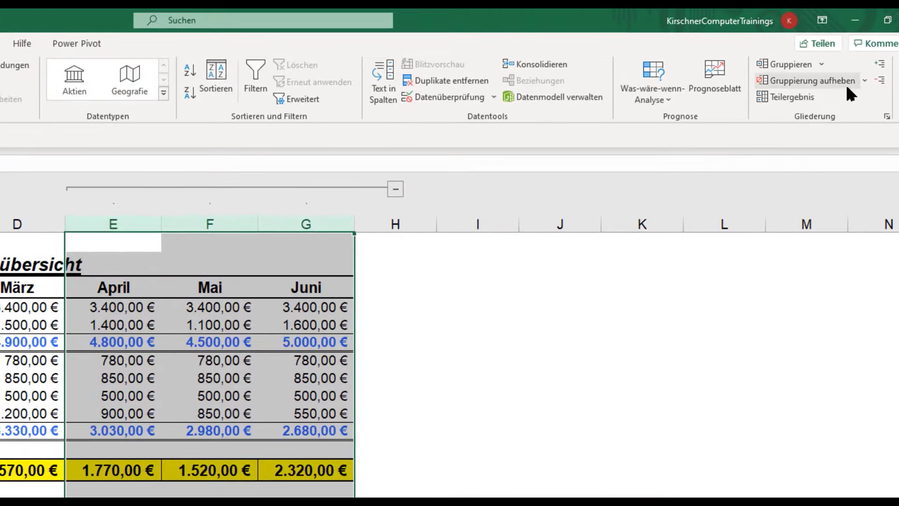
click(805, 84)
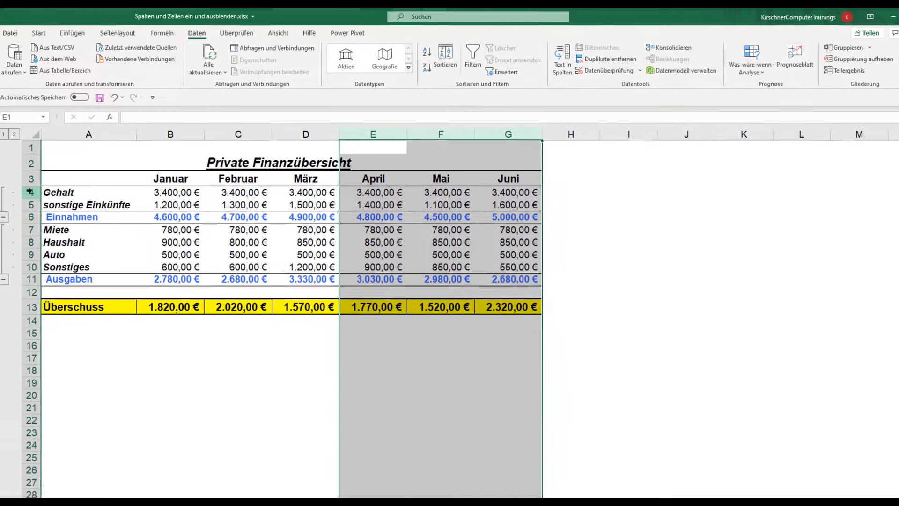
Ungroup rows 4–5, then collapse and re-expand the rows 7–10 group.
drag(36, 185, 38, 206)
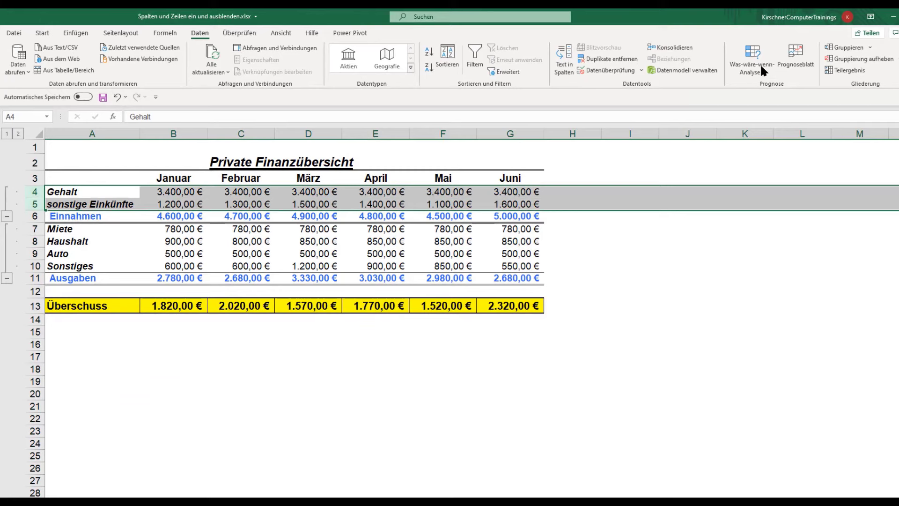
click(848, 60)
click(7, 278)
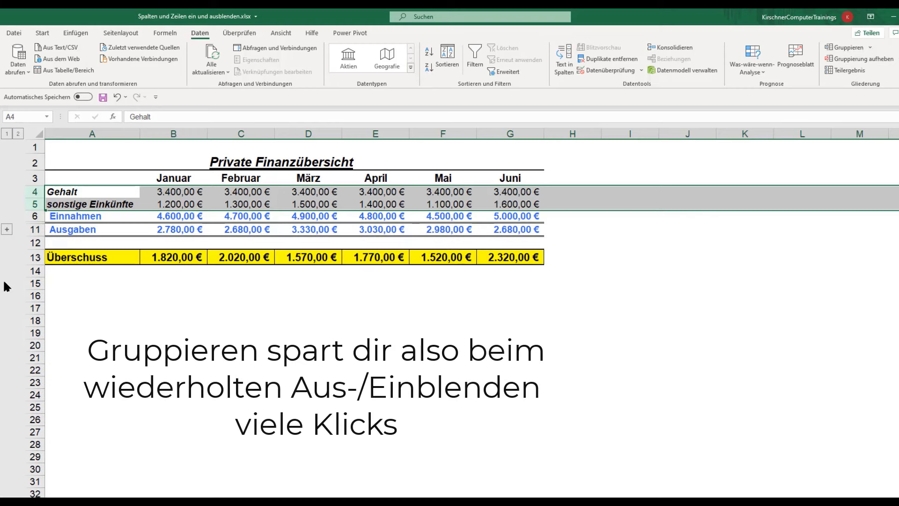
click(6, 231)
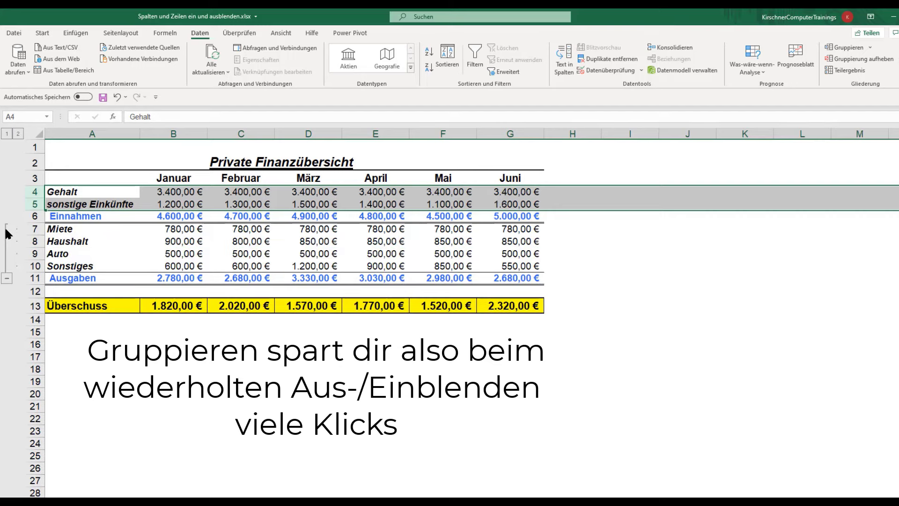